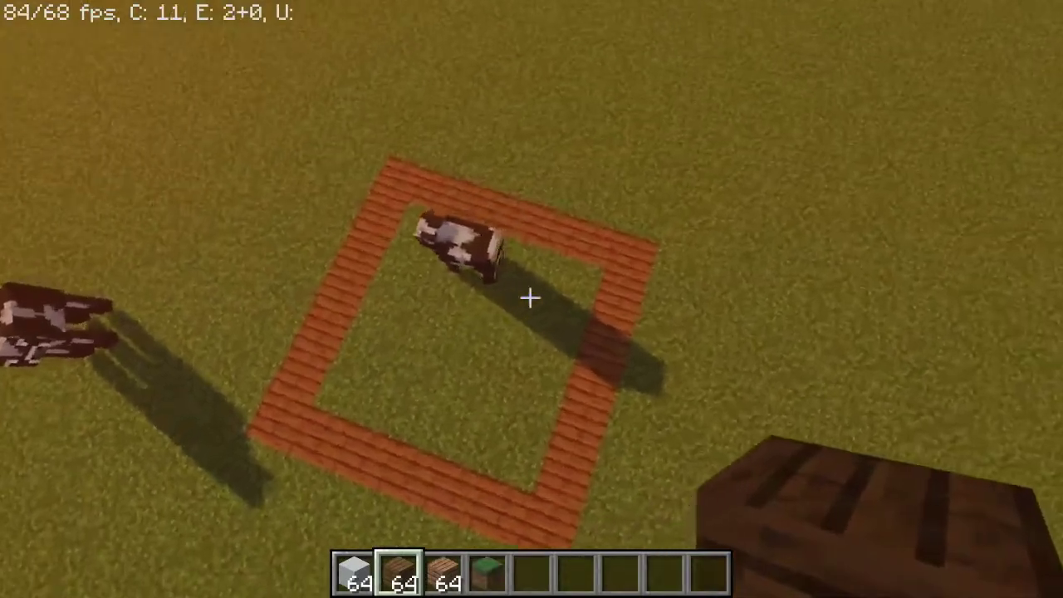
scroll(530, 298, "up", 1)
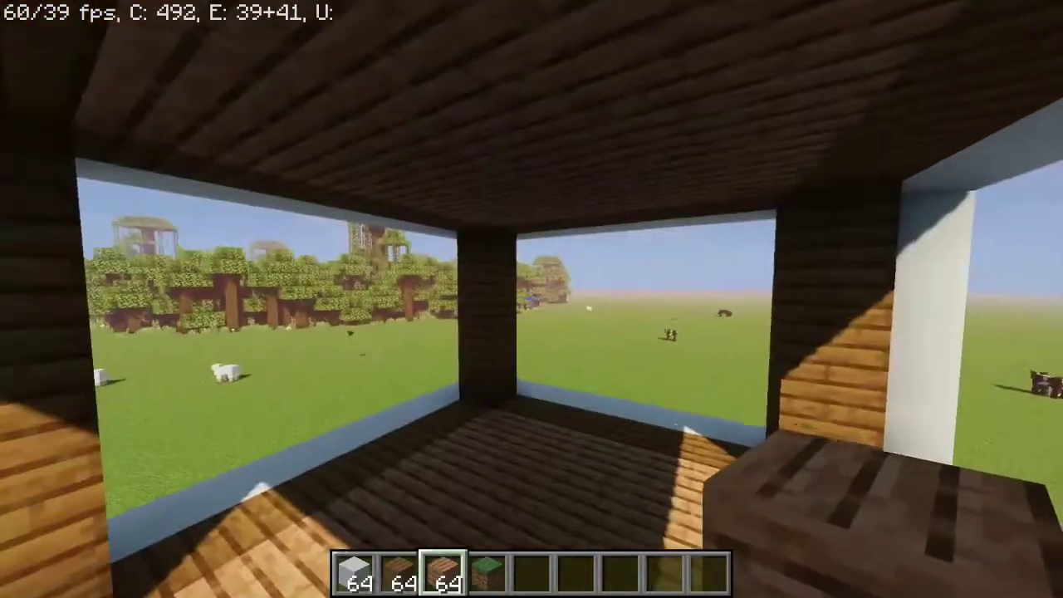
scroll(530, 297, "down", 1)
scroll(530, 298, "down", 1)
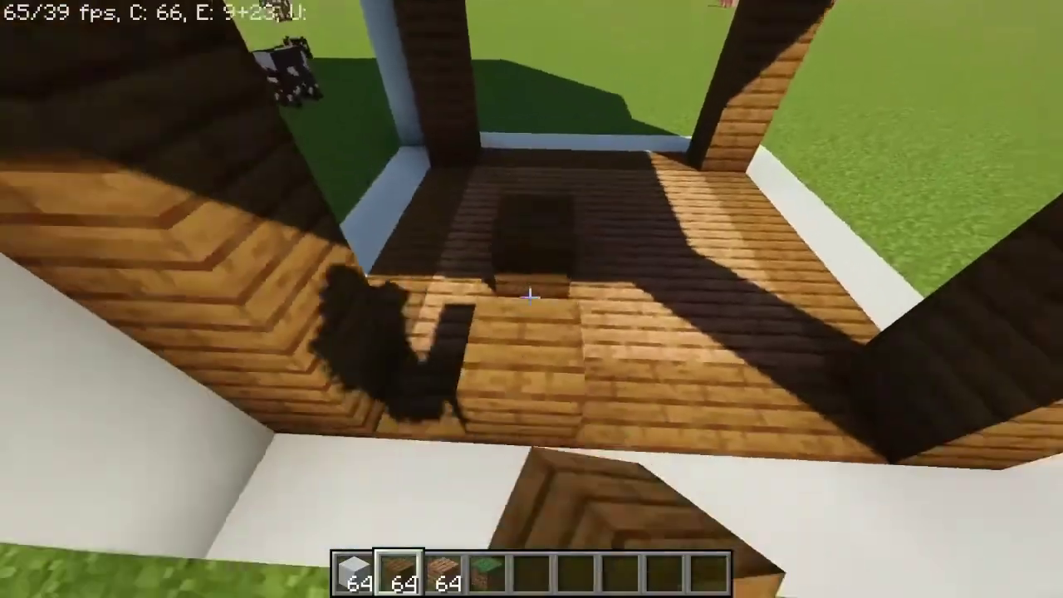
right_click(530, 298)
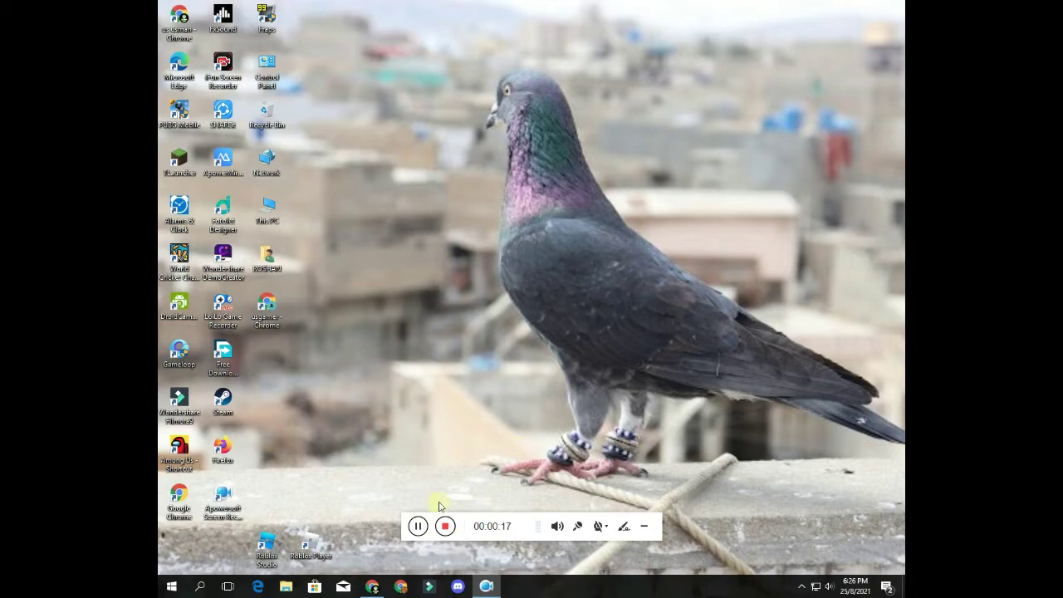
- Switch to Chrome and look over The Lost End City map page and the site's map categories
left_click(373, 586)
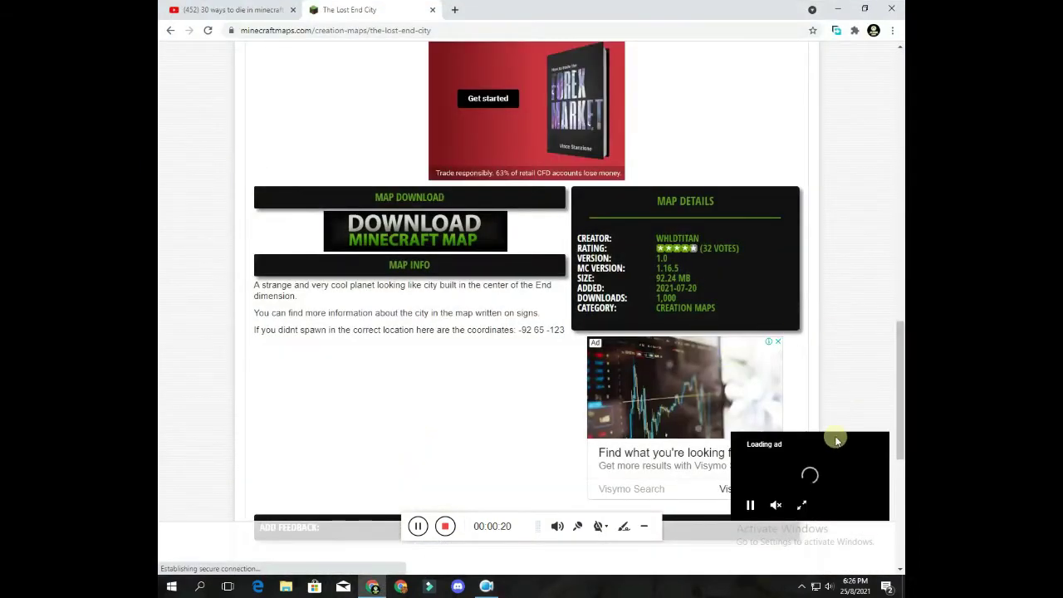
left_click_drag(901, 370, 897, 266)
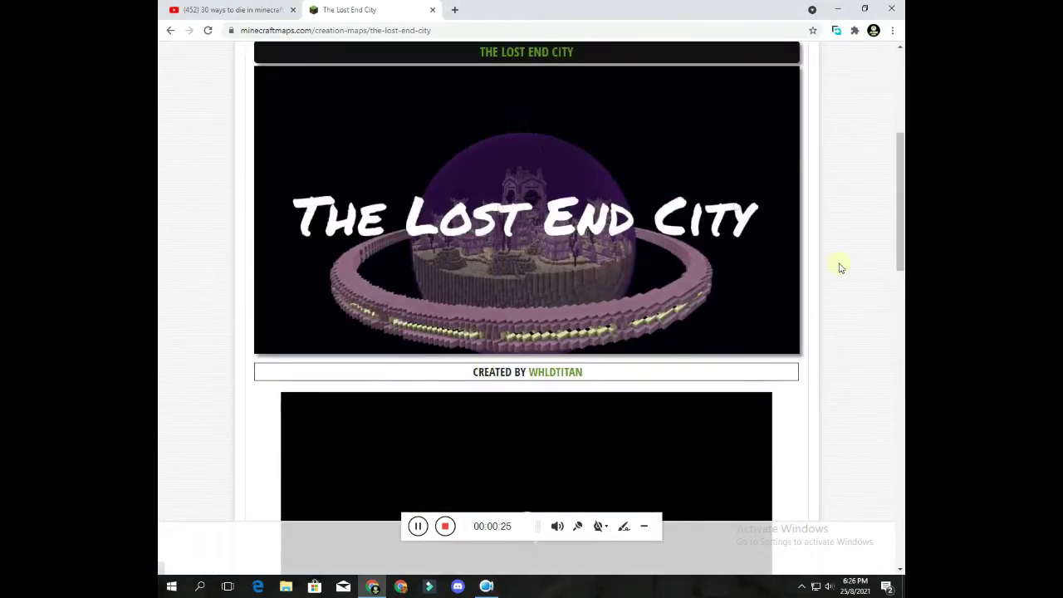
scroll(839, 267, "up", 4)
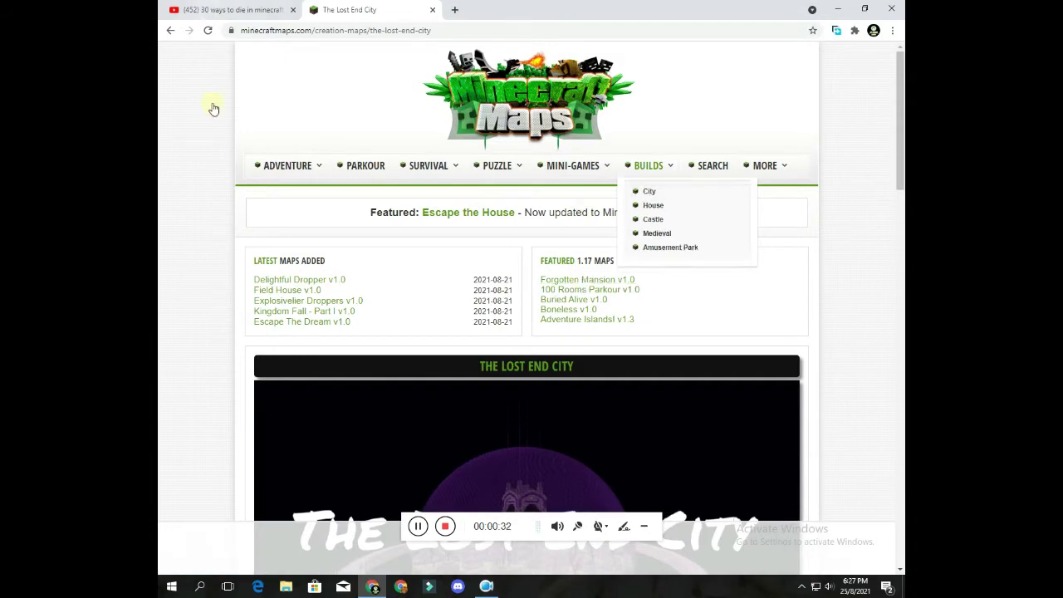
mouse_move(304, 171)
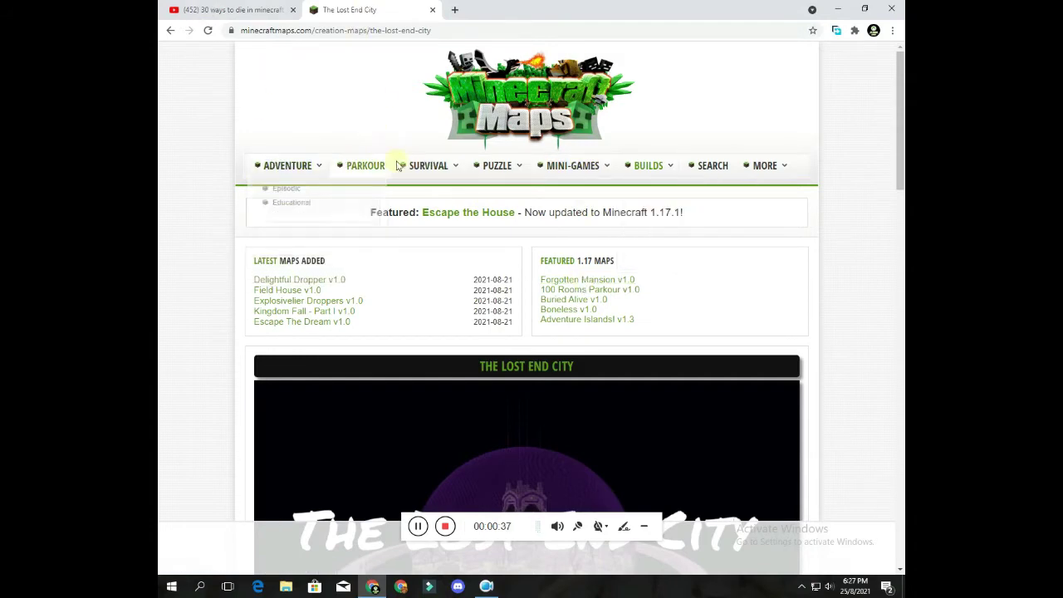
mouse_move(496, 171)
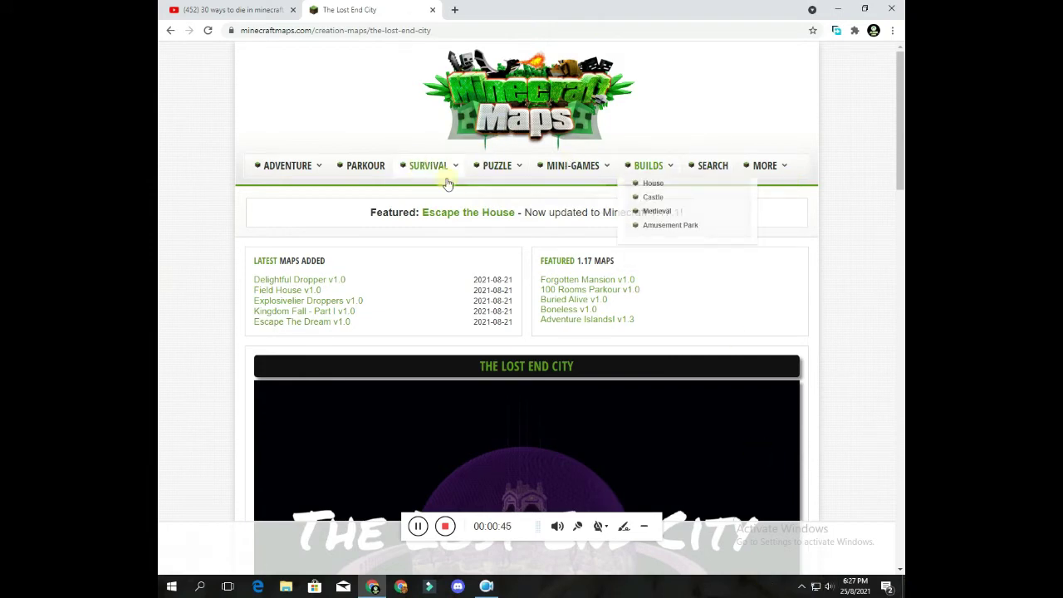
left_click_drag(900, 85, 887, 375)
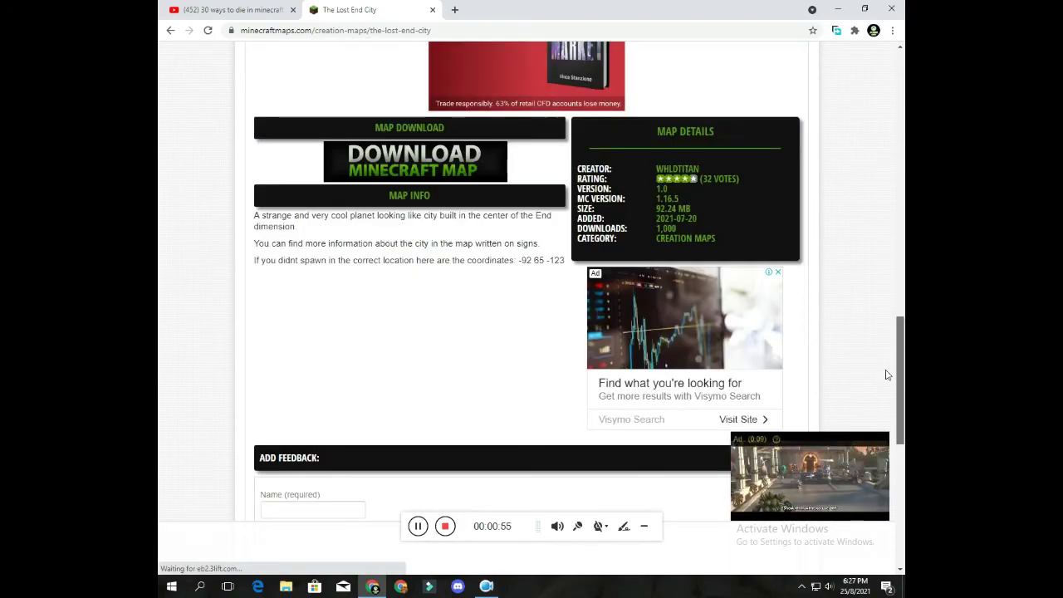
scroll(887, 374, "up", 12)
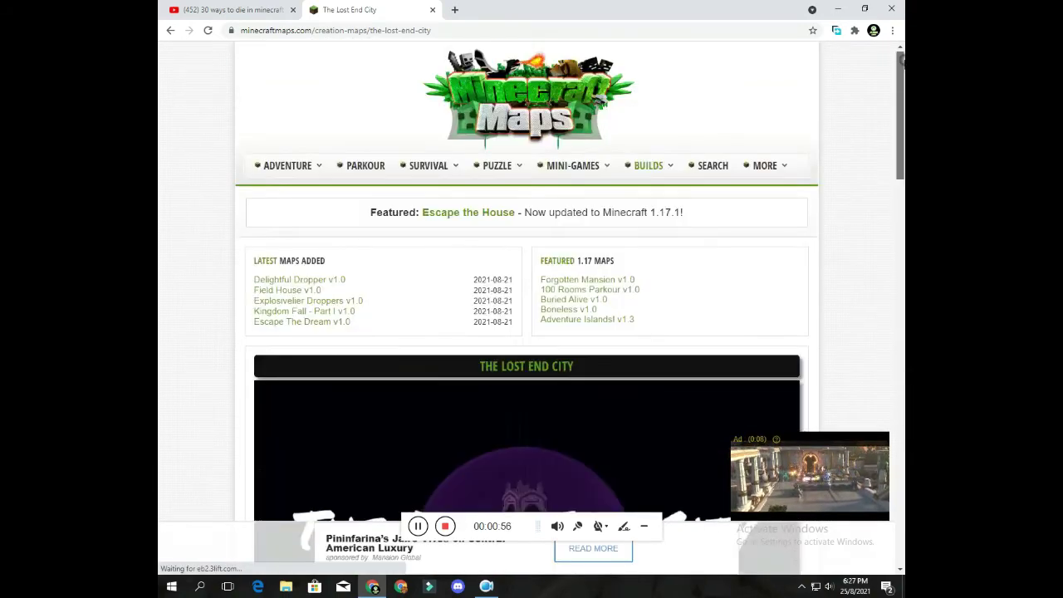
- Browse to the CTM subcategory of the survival maps and open the S.O.S map's page
mouse_move(425, 171)
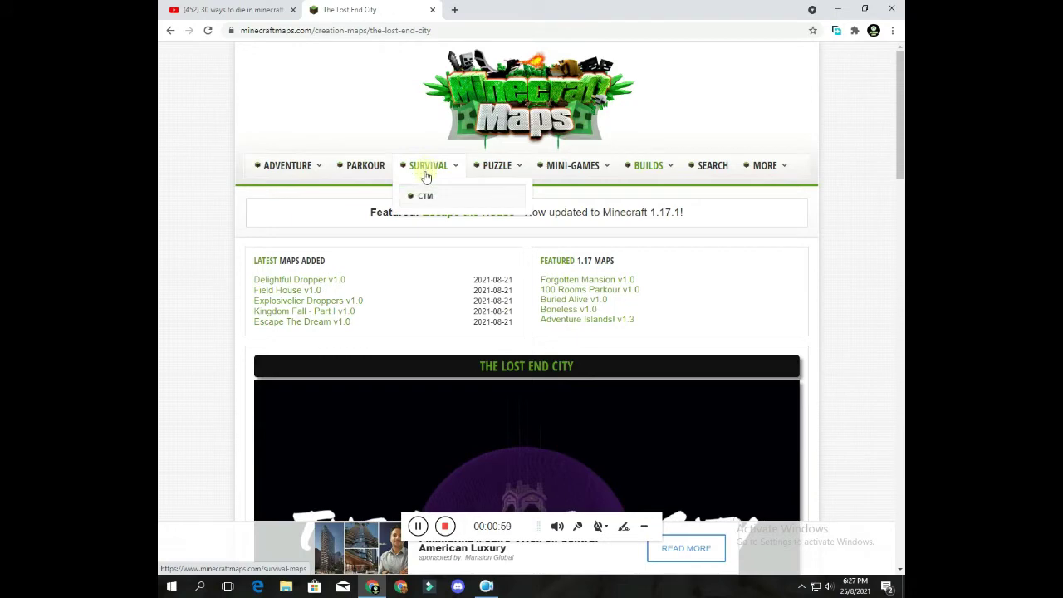
left_click(425, 198)
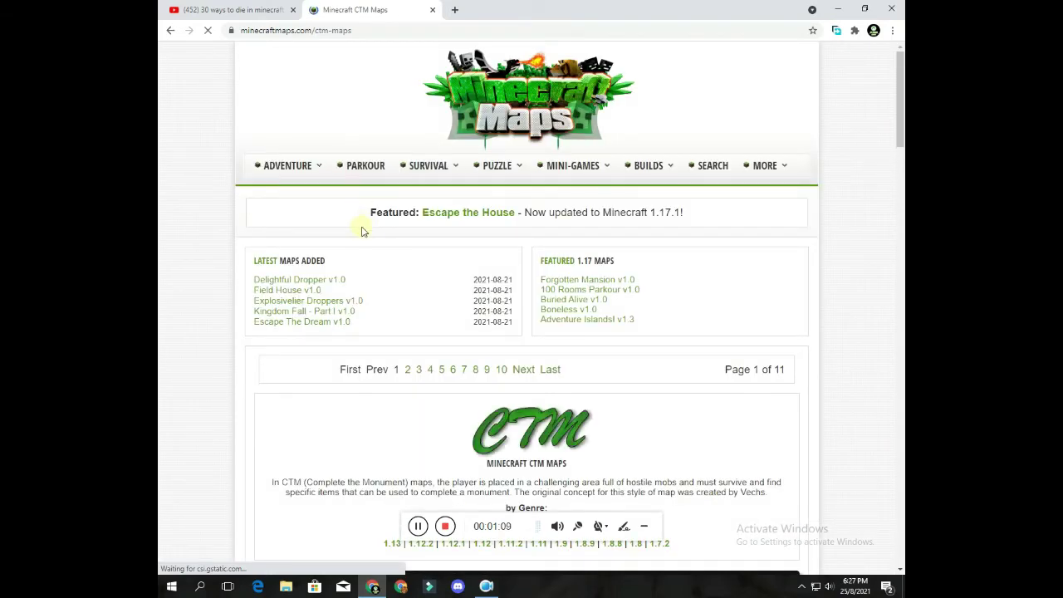
left_click_drag(900, 101, 904, 196)
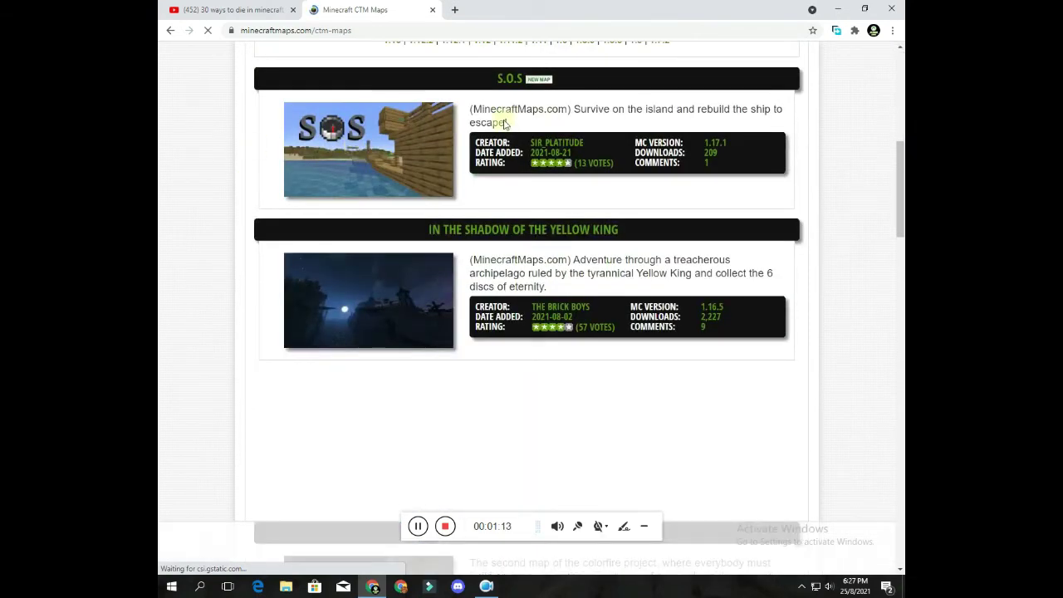
left_click(513, 78)
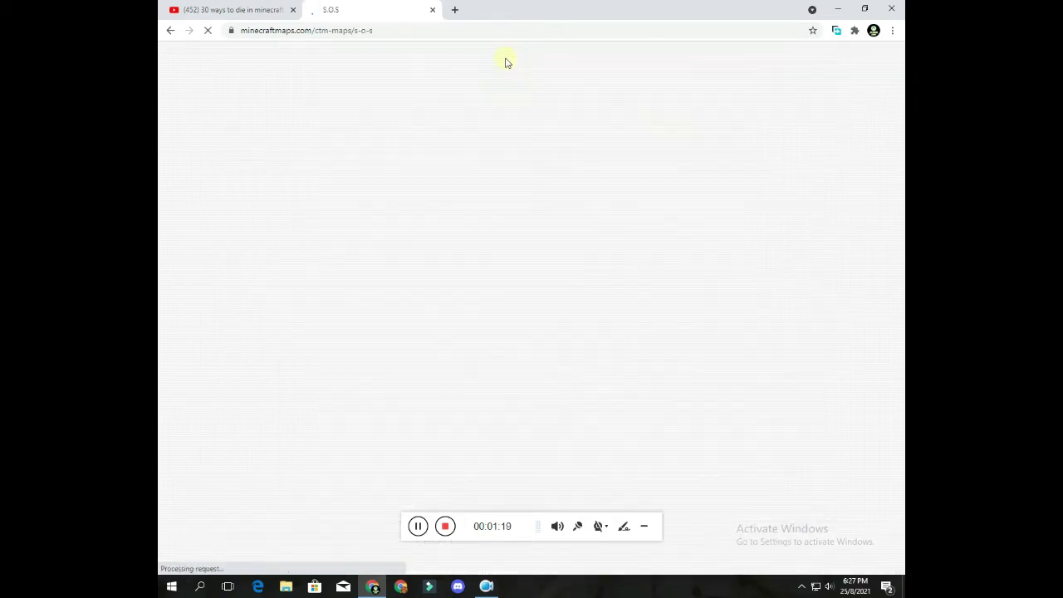
- Request the map download from the S.O.S page and accept the offered minecraftmaps.com-The_Lost_End_City.zip, saving it to D:/
scroll(898, 197, "down", 2)
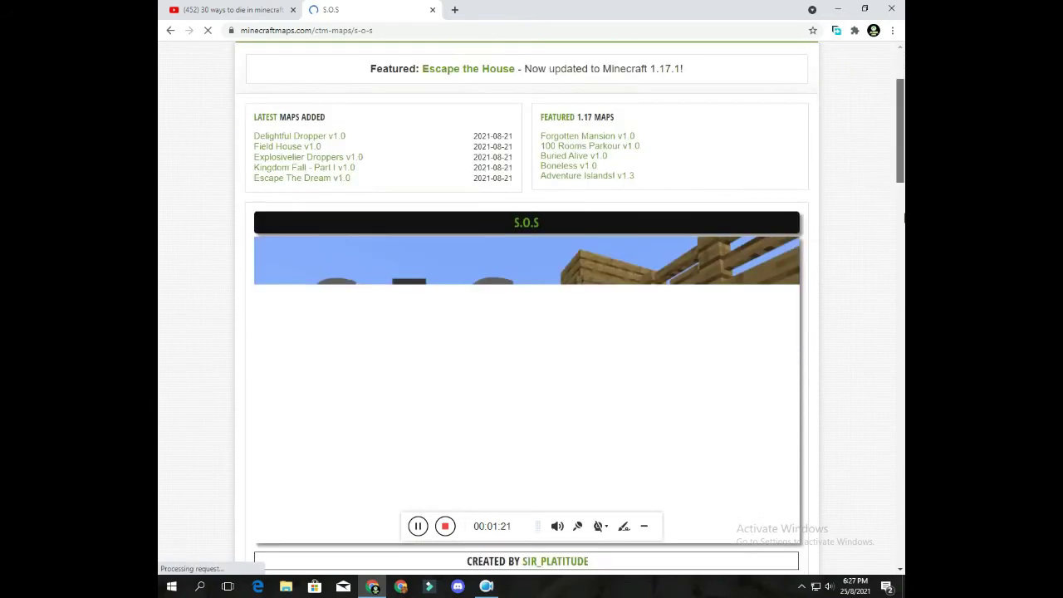
scroll(904, 238, "down", 1)
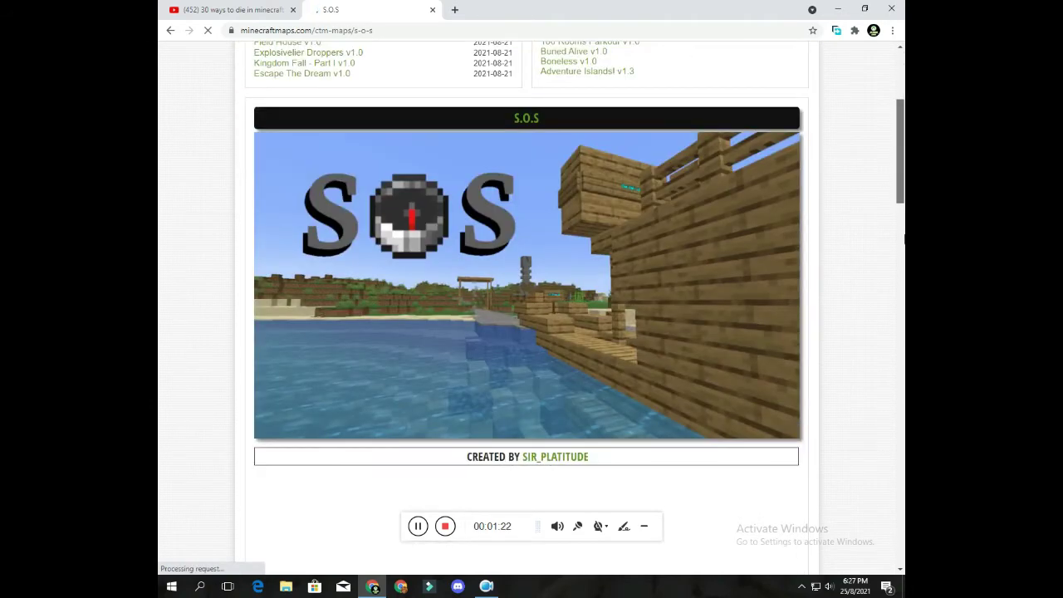
scroll(903, 238, "down", 1)
scroll(898, 229, "up", 2)
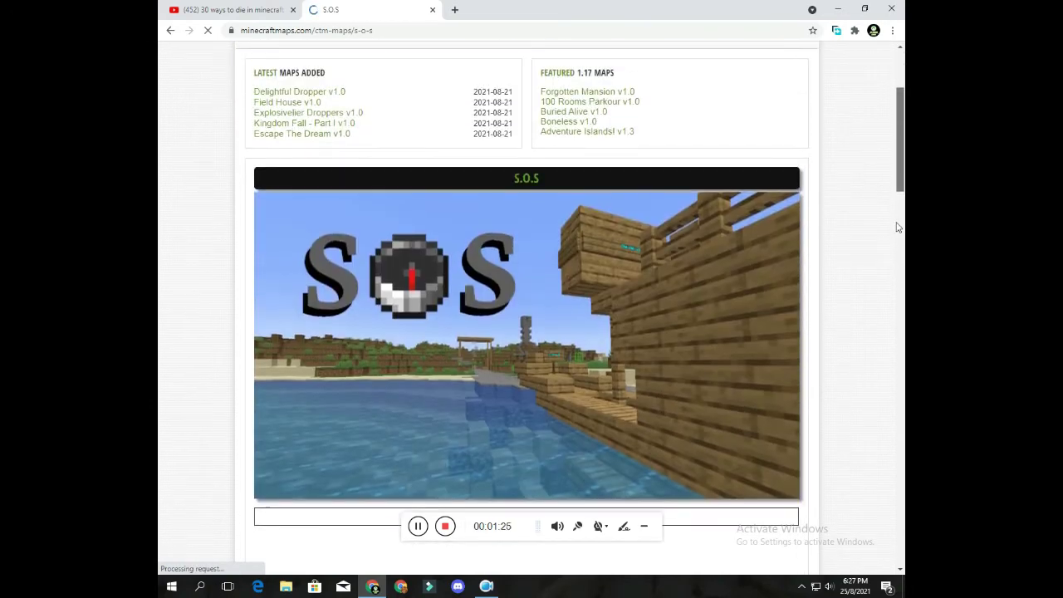
scroll(897, 227, "down", 7)
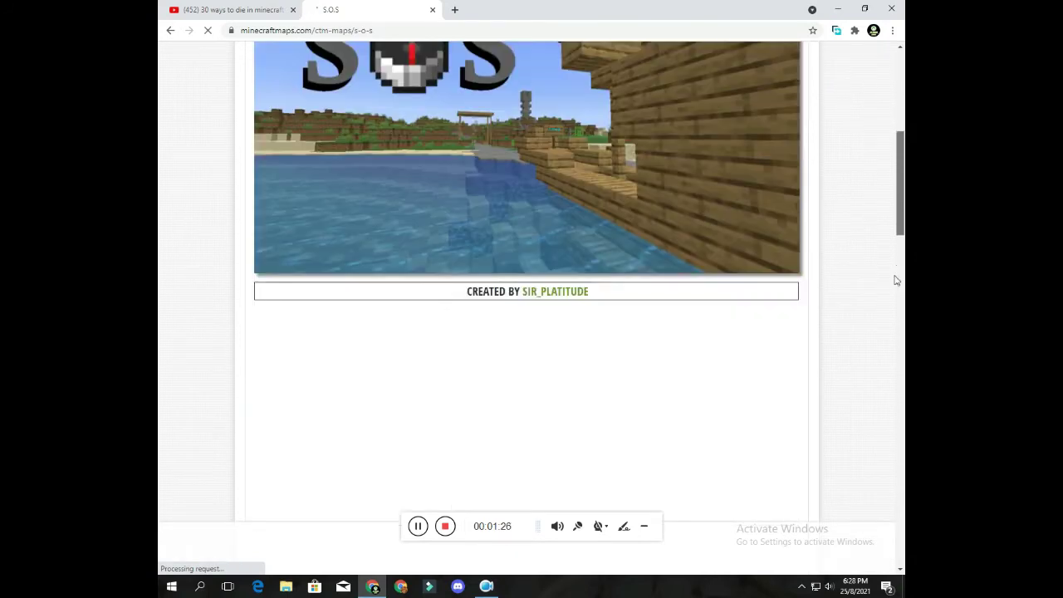
scroll(877, 349, "down", 3)
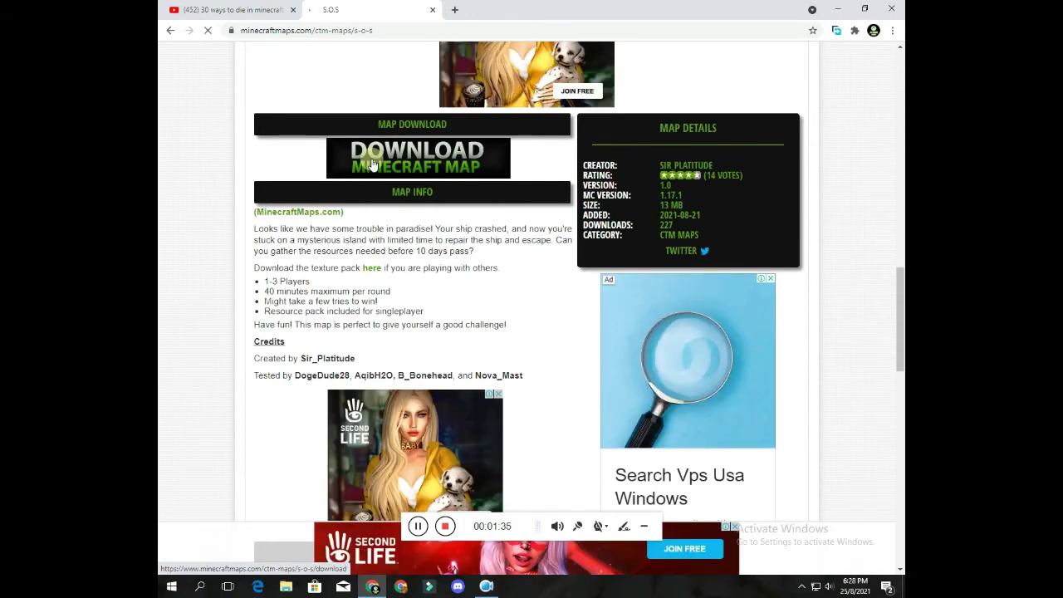
left_click(372, 163)
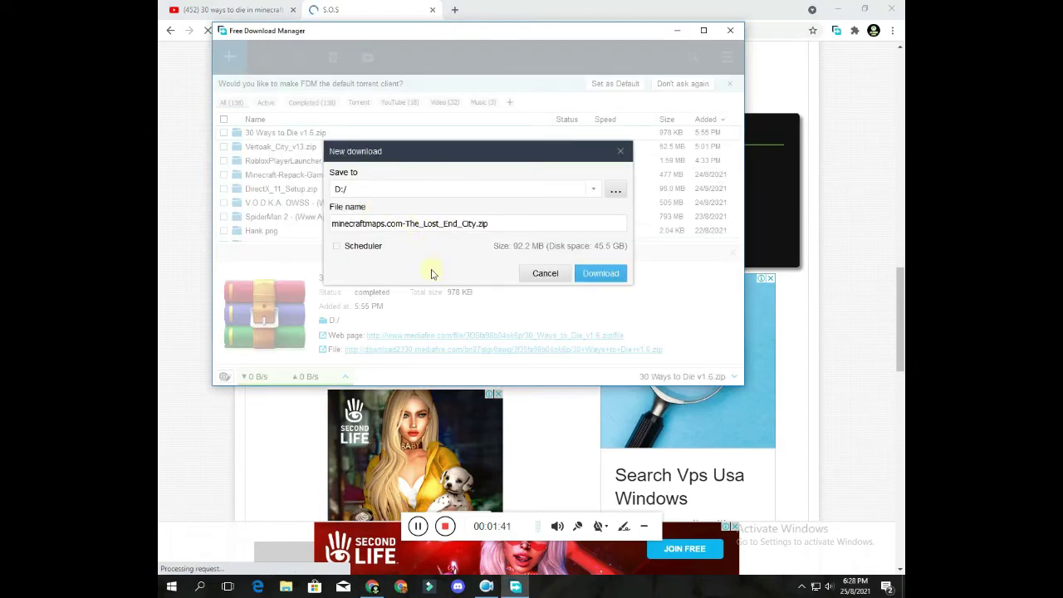
left_click(595, 275)
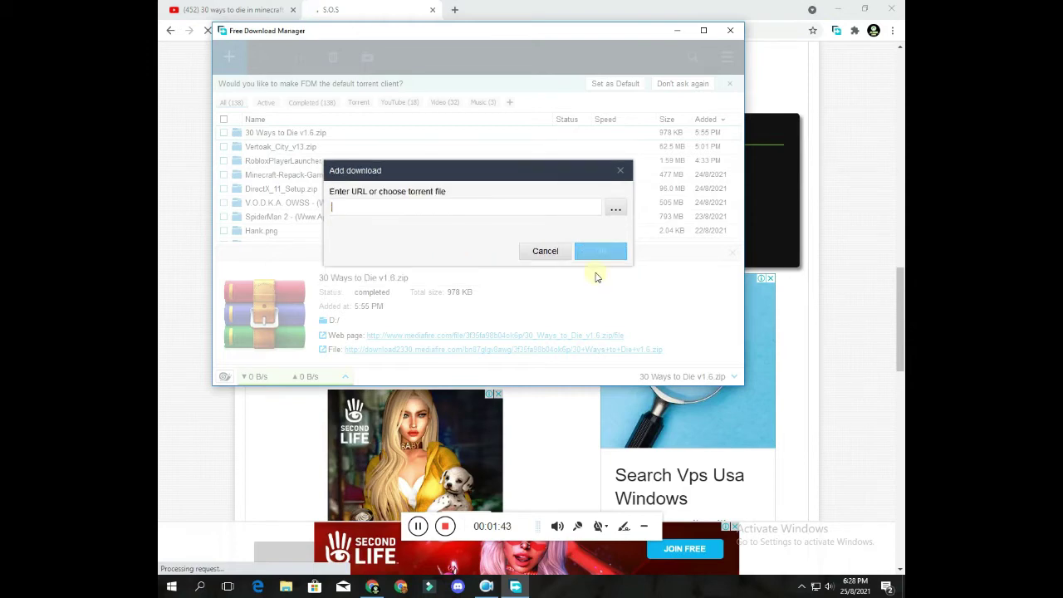
- Cancel the S.O.S map download, including the browser's save prompt, and dismiss the duplicate notice for The Lost End City
left_click(588, 251)
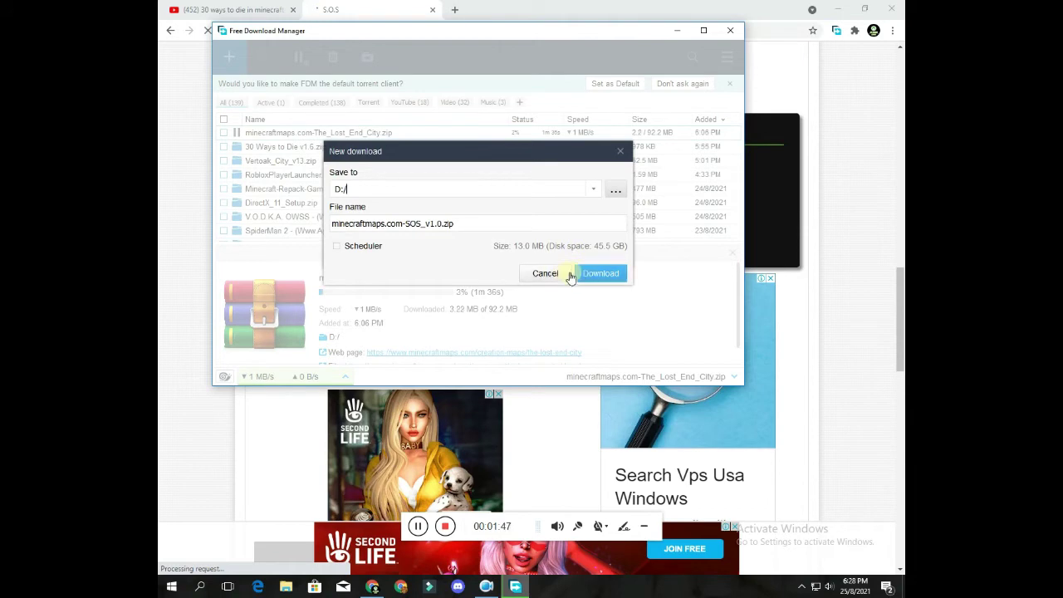
left_click(544, 274)
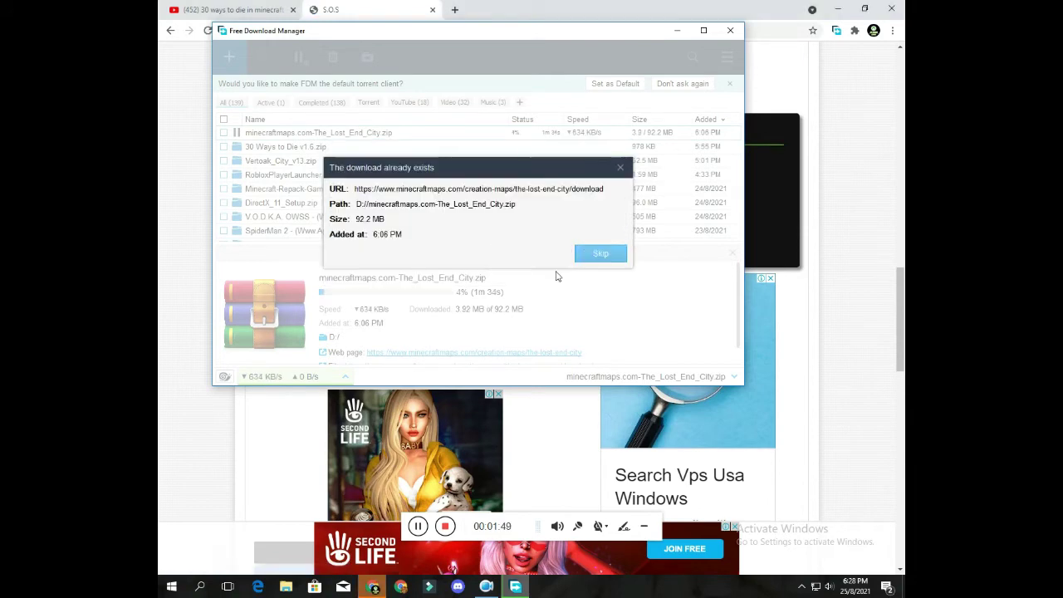
left_click(619, 167)
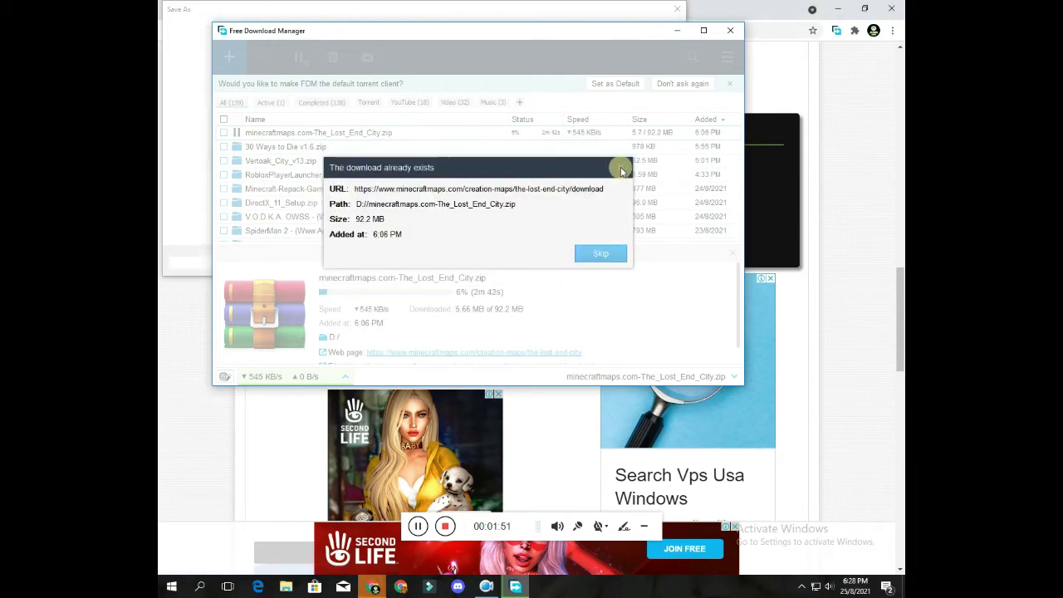
left_click(651, 261)
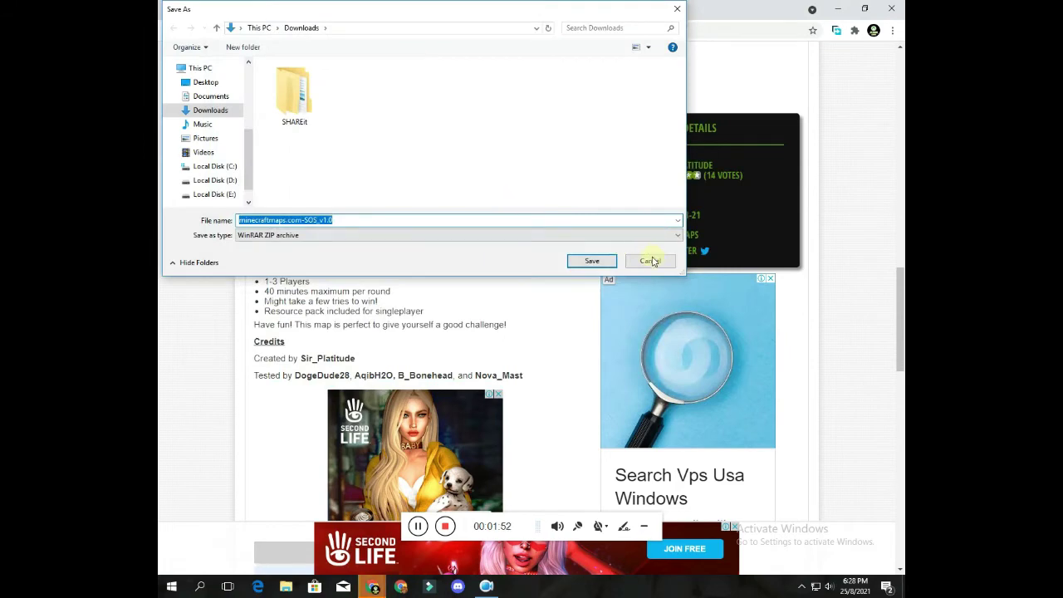
- Switch to Free Download Manager and maximize its window to follow The Lost End City download
left_click(801, 587)
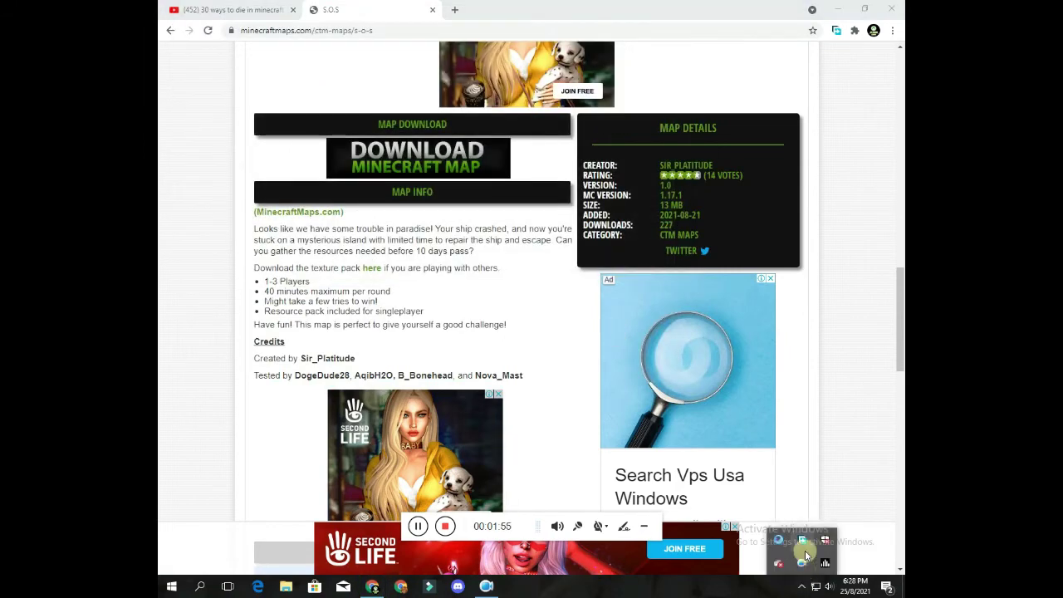
left_click(805, 555)
left_click(704, 31)
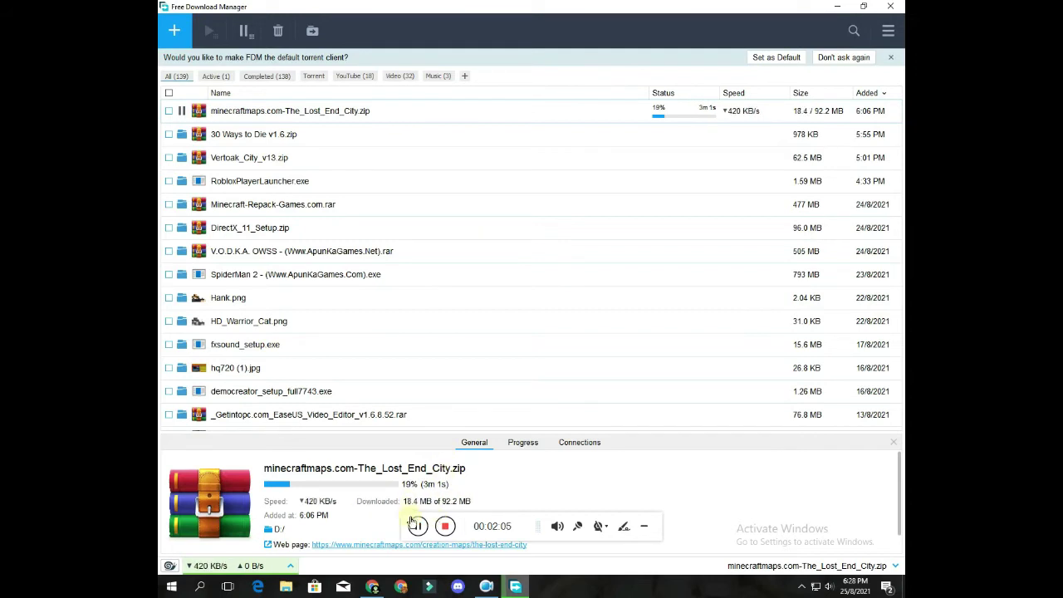
left_click(417, 526)
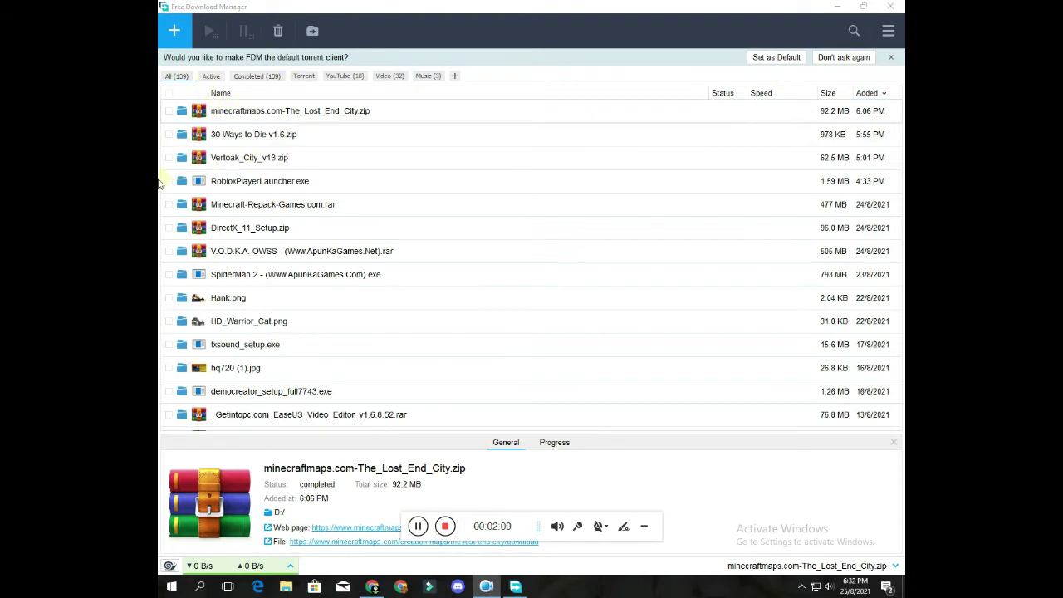
- Show the downloaded Lost End City archive in its folder on drive D: and copy the archive
left_click(181, 117)
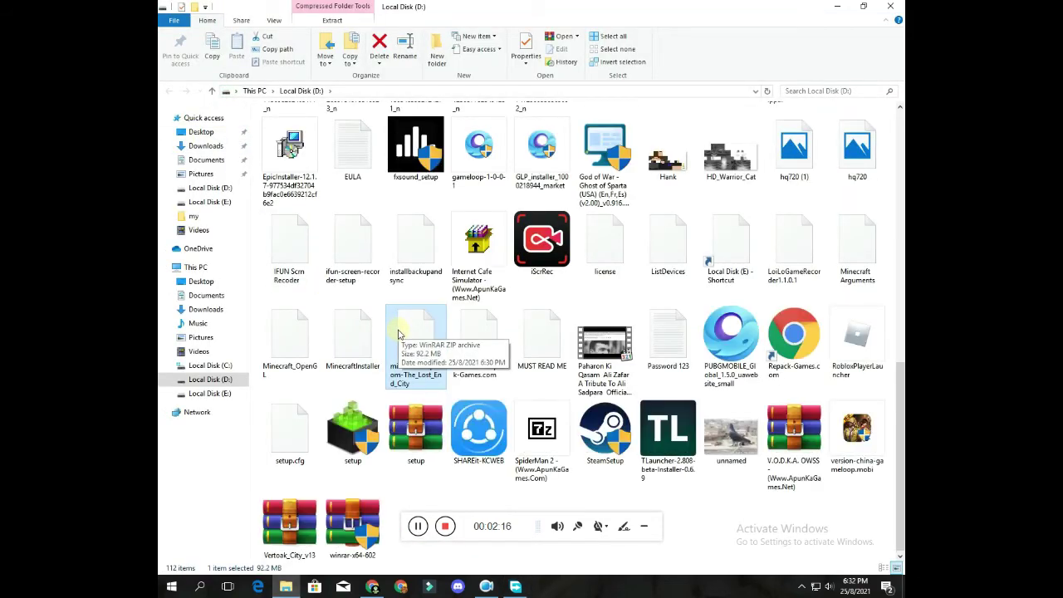
right_click(398, 332)
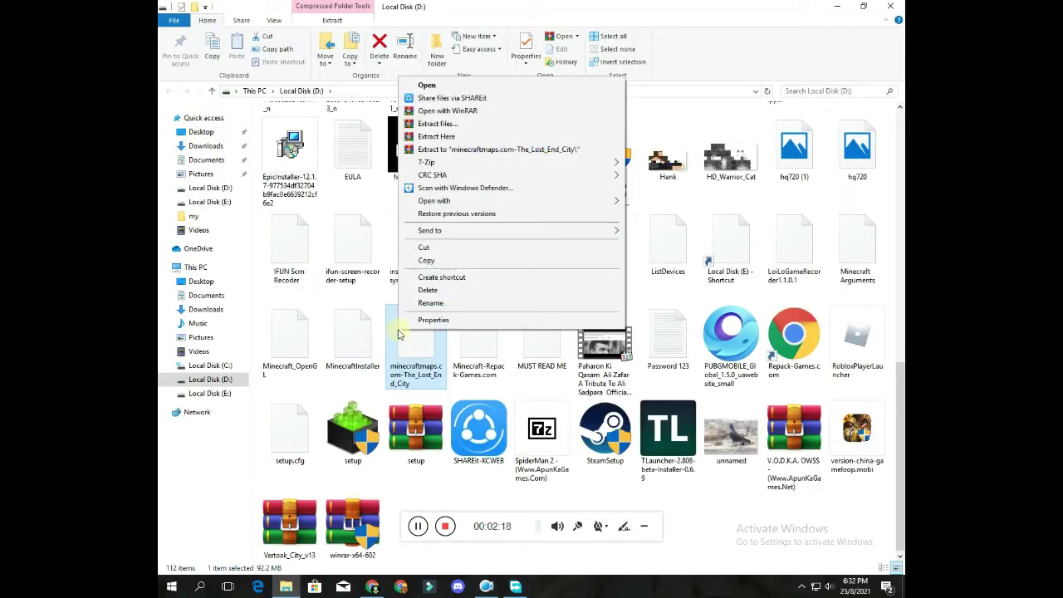
left_click(430, 263)
- Close the folder window and minimize the download manager and browser to reach the desktop
left_click(891, 6)
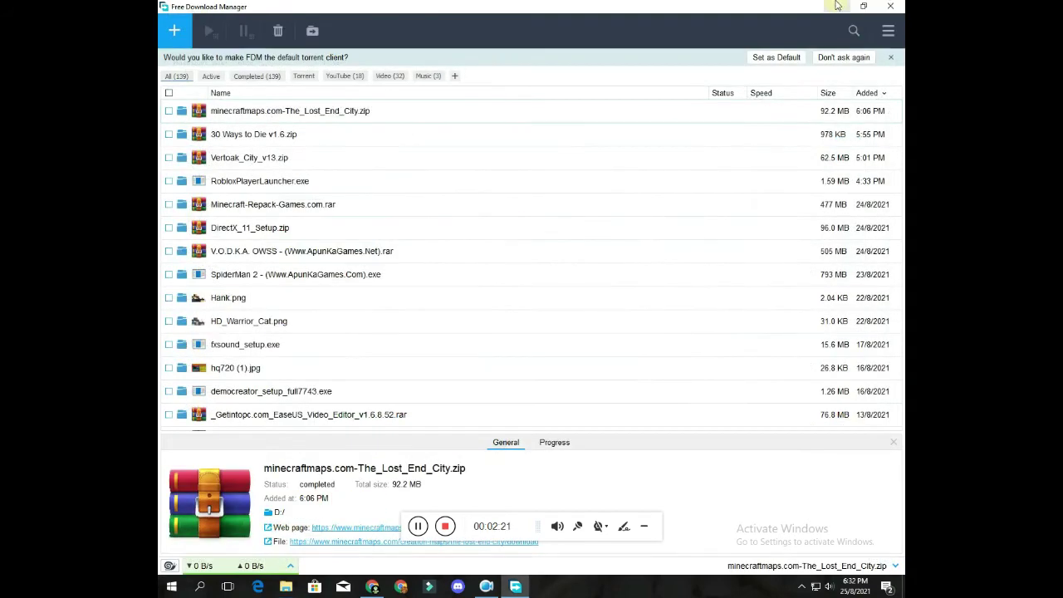
left_click(837, 6)
left_click(830, 5)
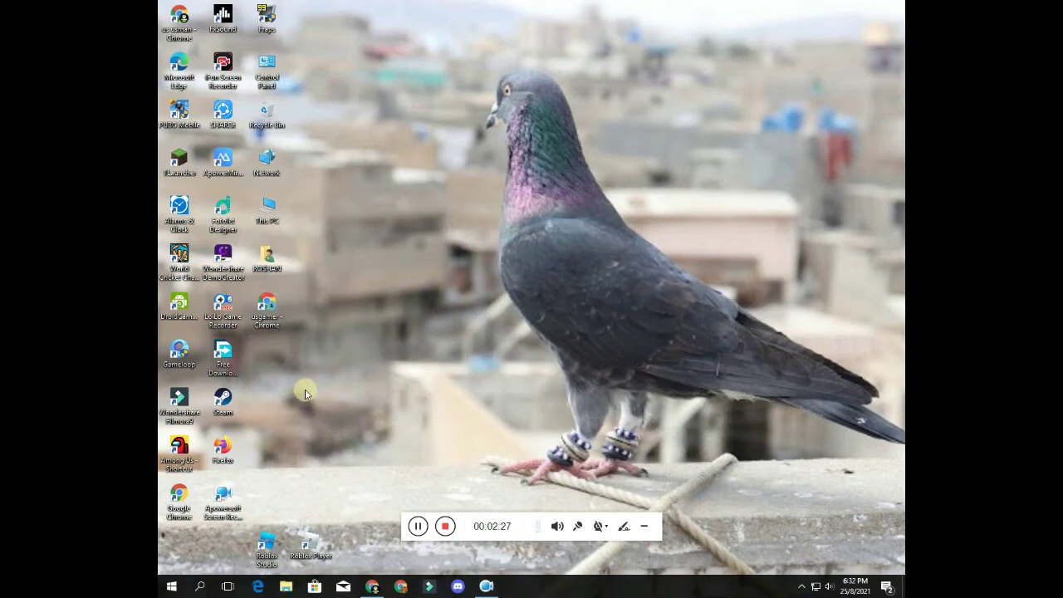
- Open the file location of the TLauncher desktop shortcut and clear the file selection there
right_click(167, 159)
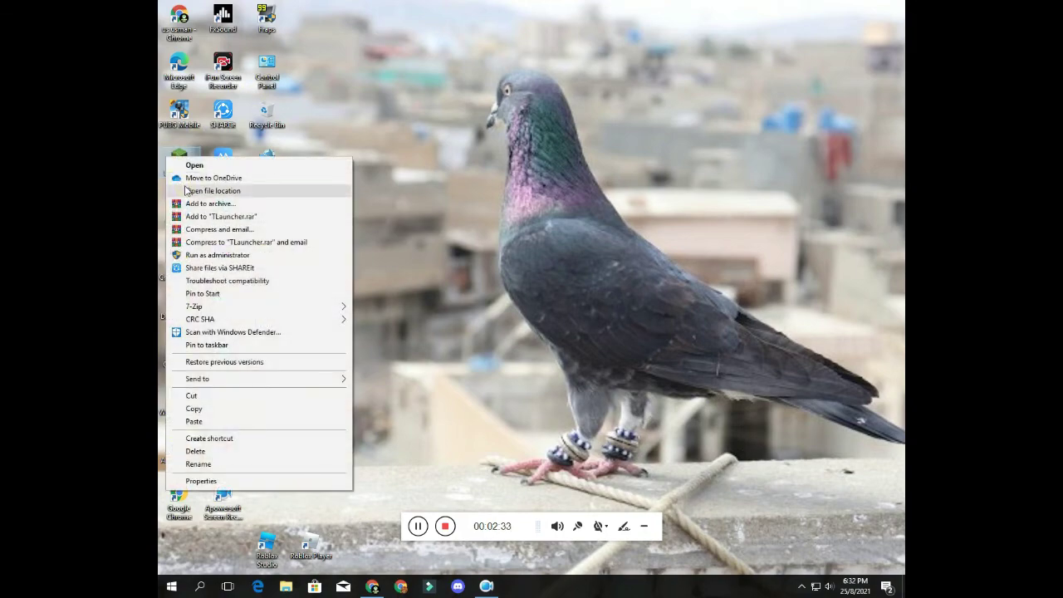
left_click(188, 192)
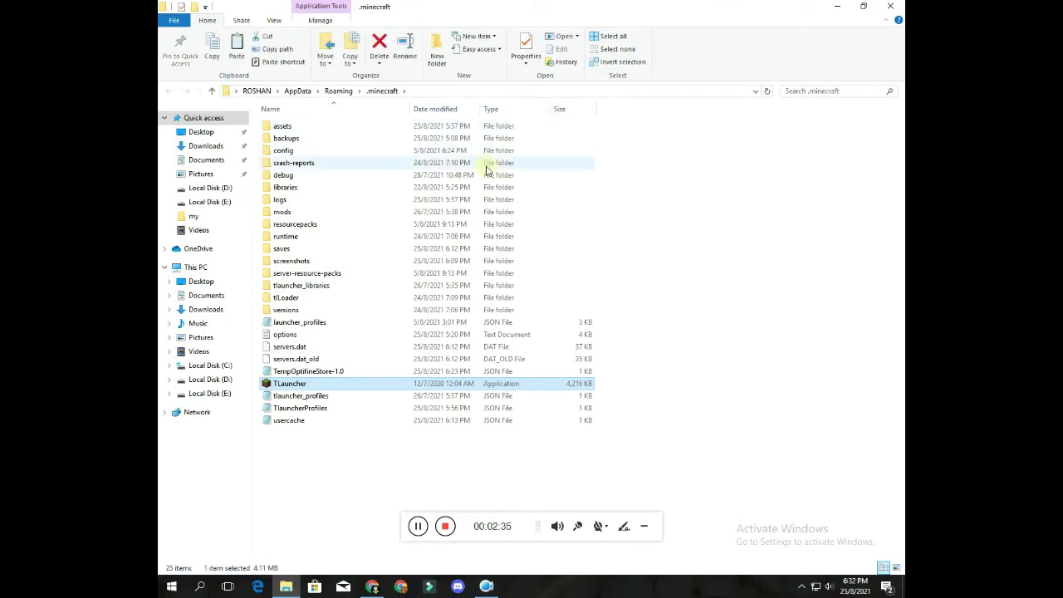
left_click(384, 456)
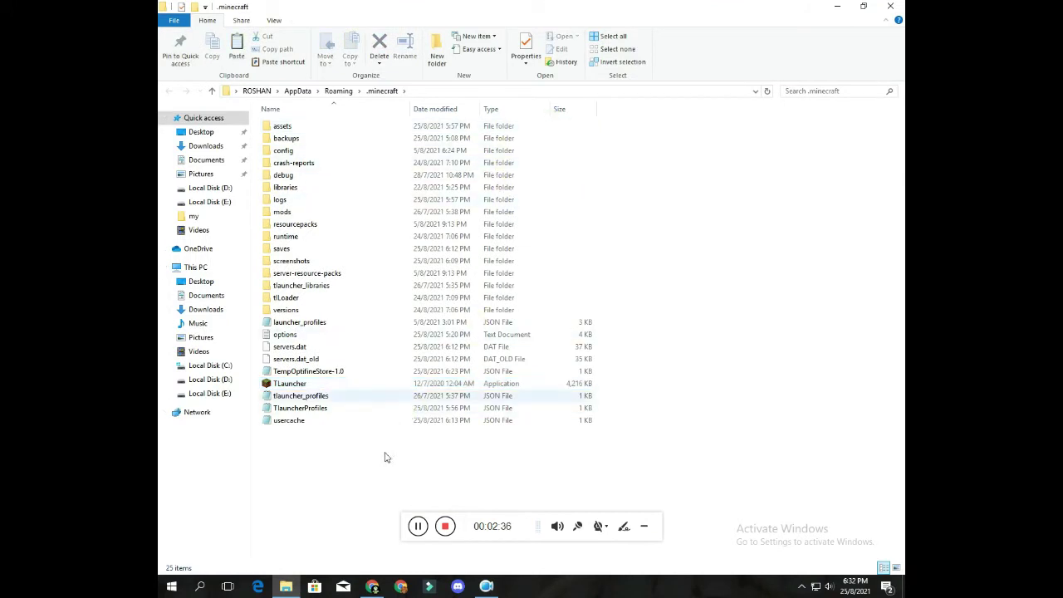
- Outline the saves folder in .minecraft with a red rectangle using the screen recorder's drawing tools, and close the drawing tools
double_click(330, 250)
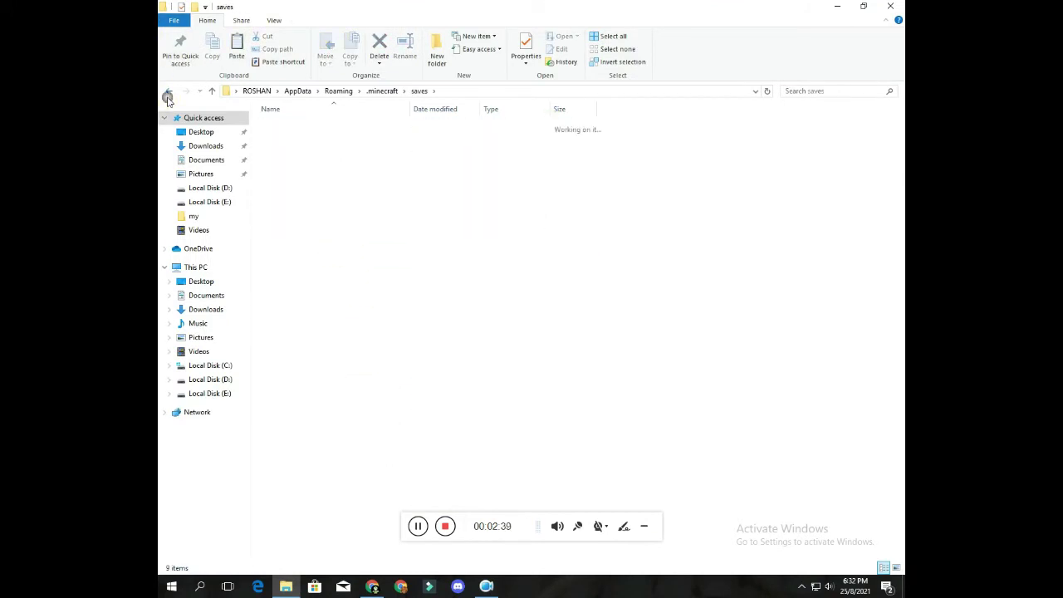
left_click(167, 93)
left_click(623, 526)
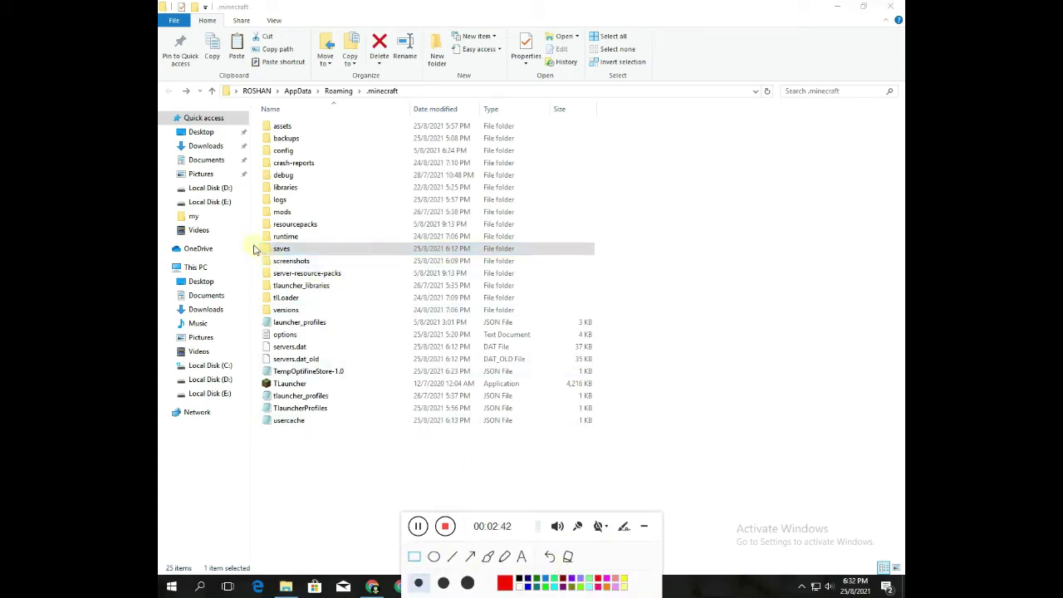
mouse_move(253, 244)
left_mouse_down()
mouse_move(341, 260)
mouse_move(539, 263)
left_mouse_up()
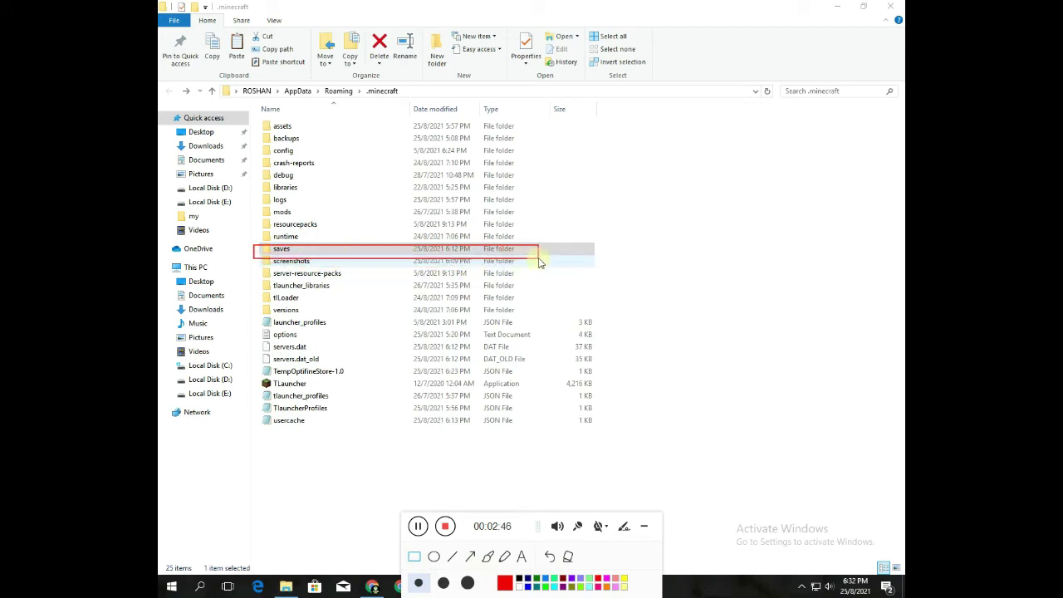
left_click(623, 526)
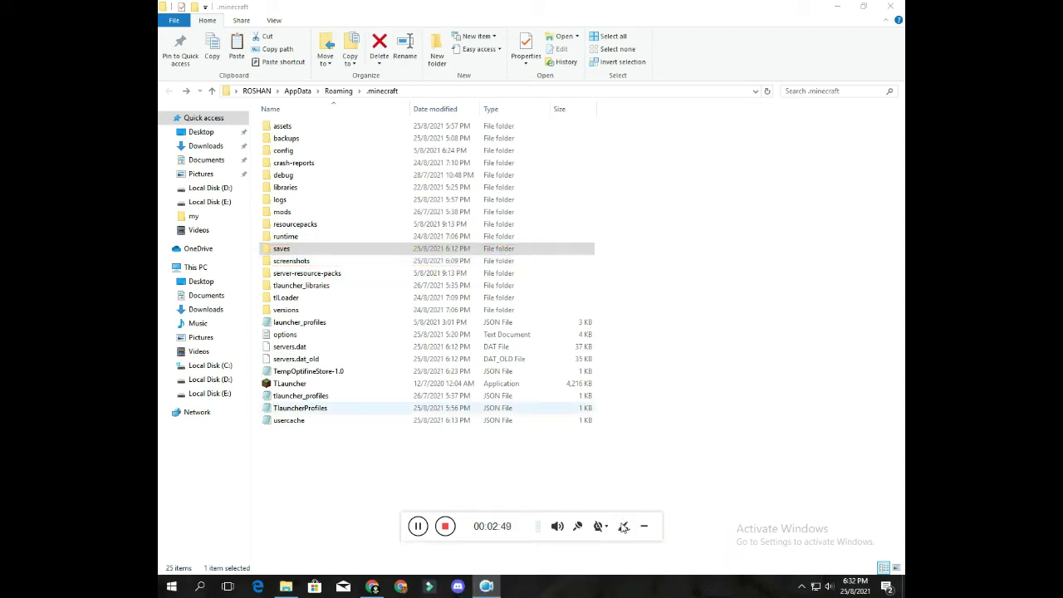
- Open the saves folder in .minecraft and paste the copied Lost End City archive into it
double_click(391, 251)
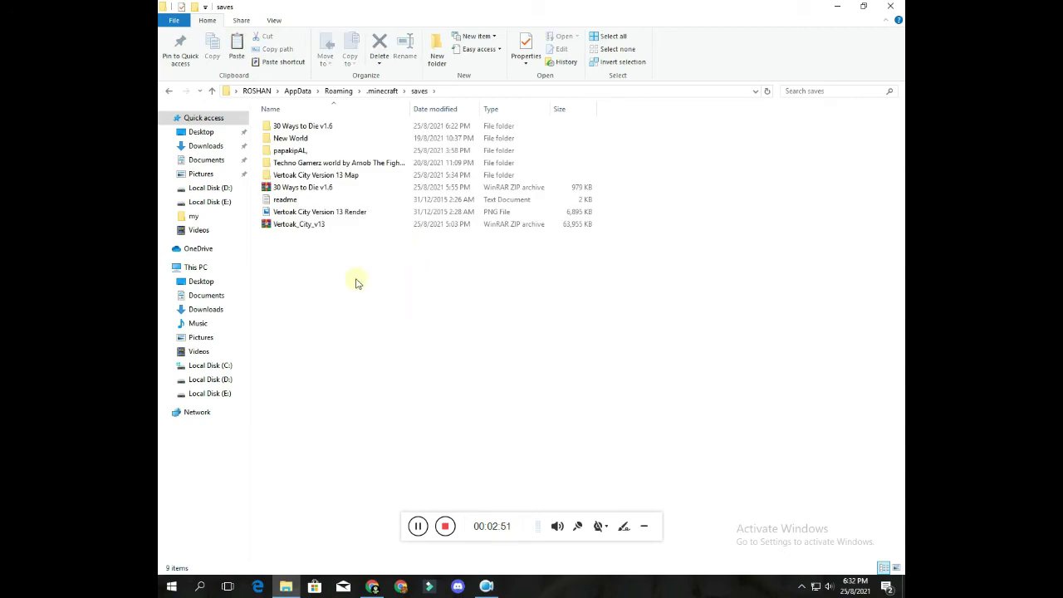
left_click_drag(294, 316, 363, 273)
right_click(362, 272)
left_click(411, 353)
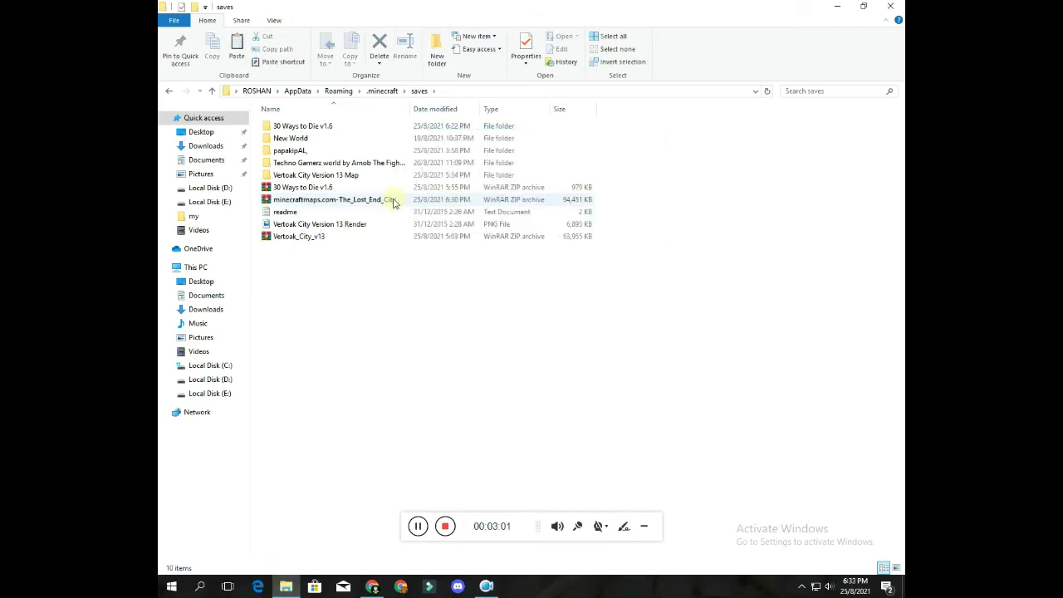
- Extract the minecraftmaps.com-The_Lost_End_City archive directly into the saves folder with WinRAR
left_click(396, 205)
left_click(380, 199)
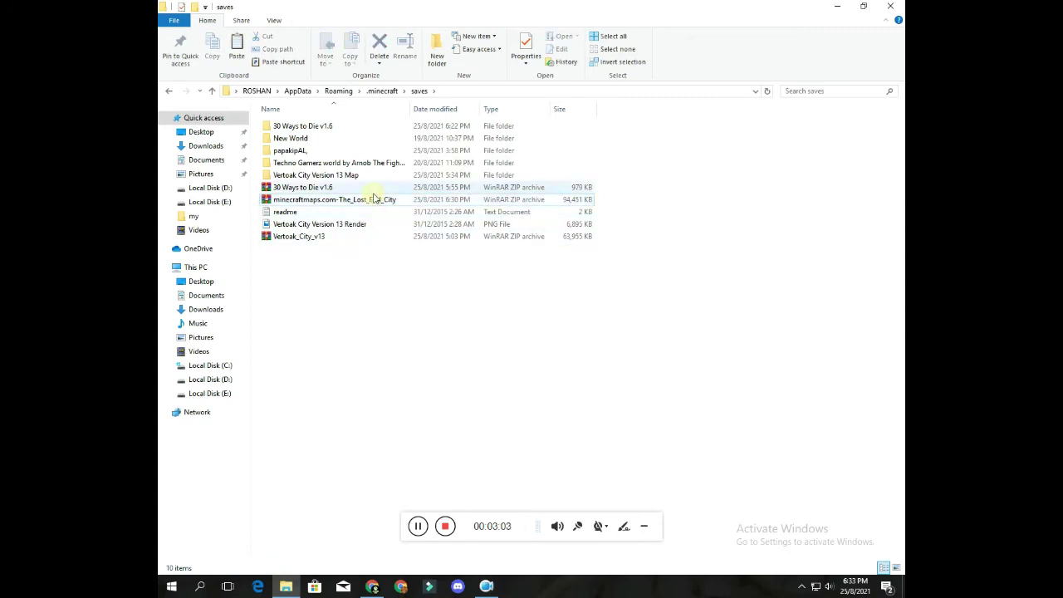
left_click(375, 201)
left_click(376, 202)
right_click(370, 201)
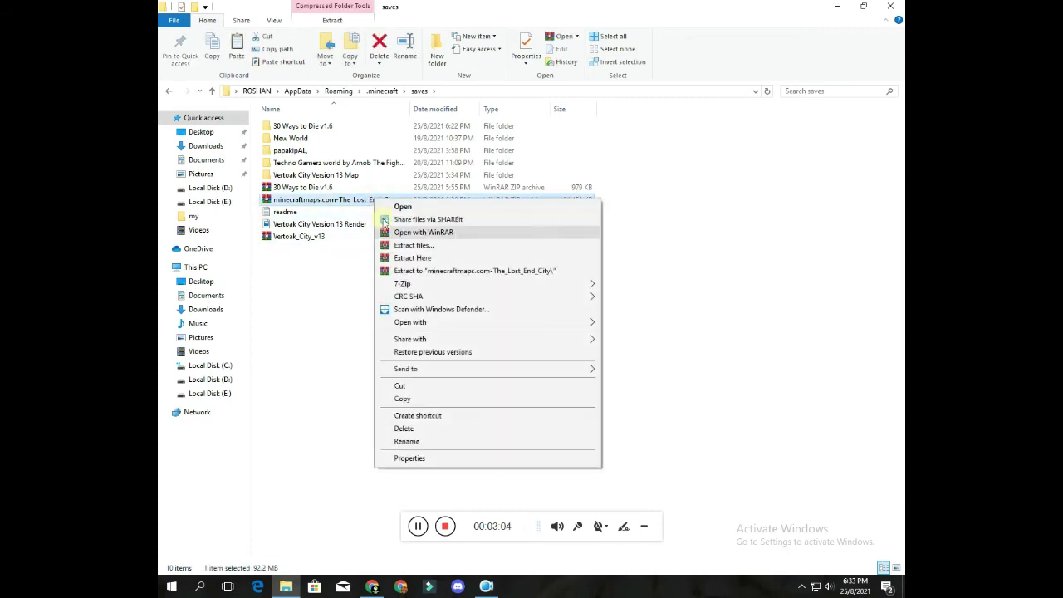
left_click(426, 259)
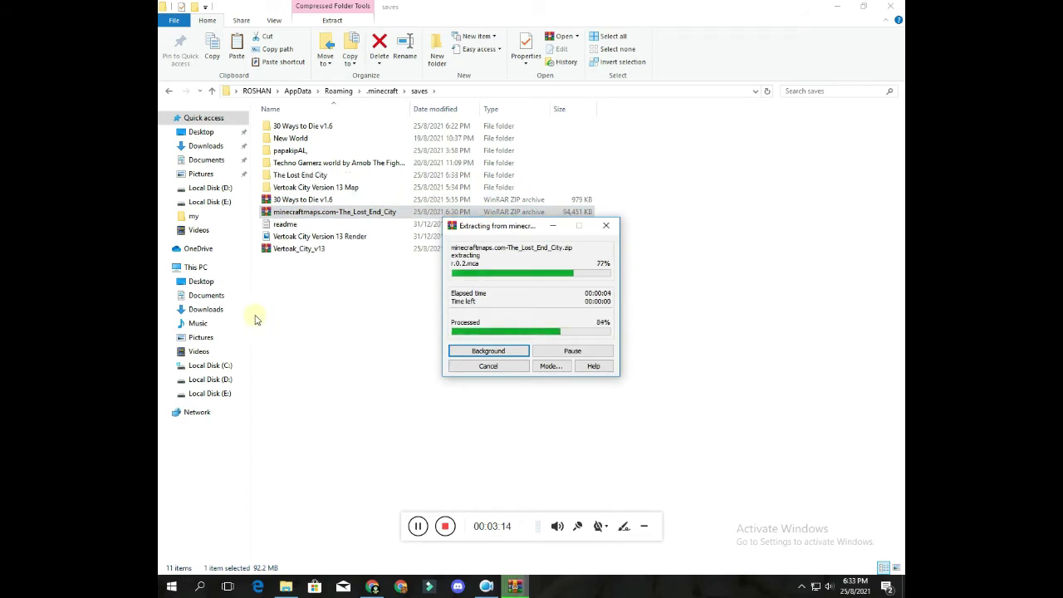
- Examine the contents of the extracted The Lost End City folder and its poi subfolder, and return to the saves folder
left_click(317, 177)
double_click(318, 176)
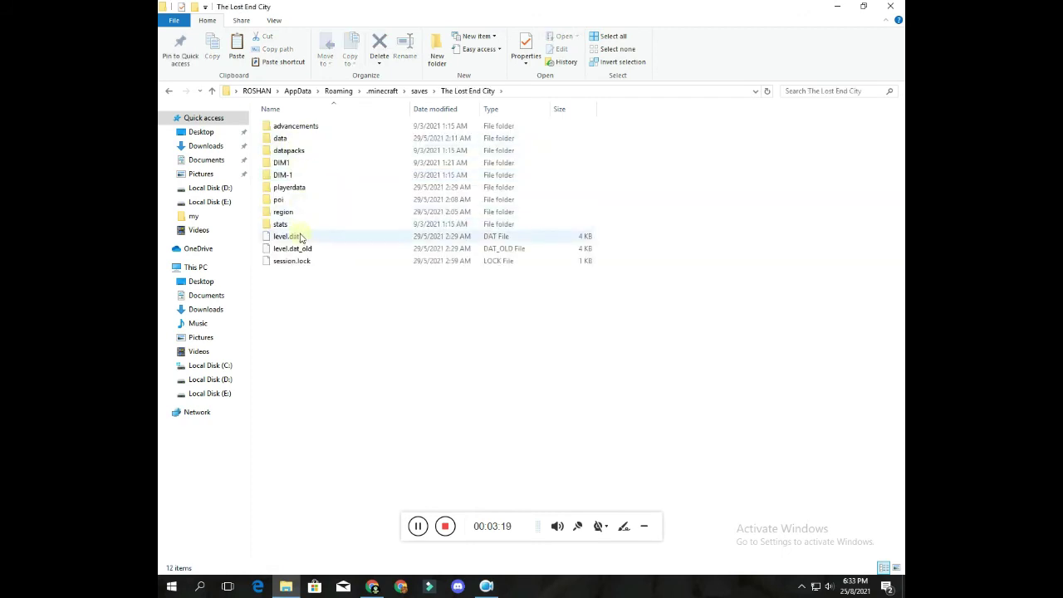
double_click(313, 200)
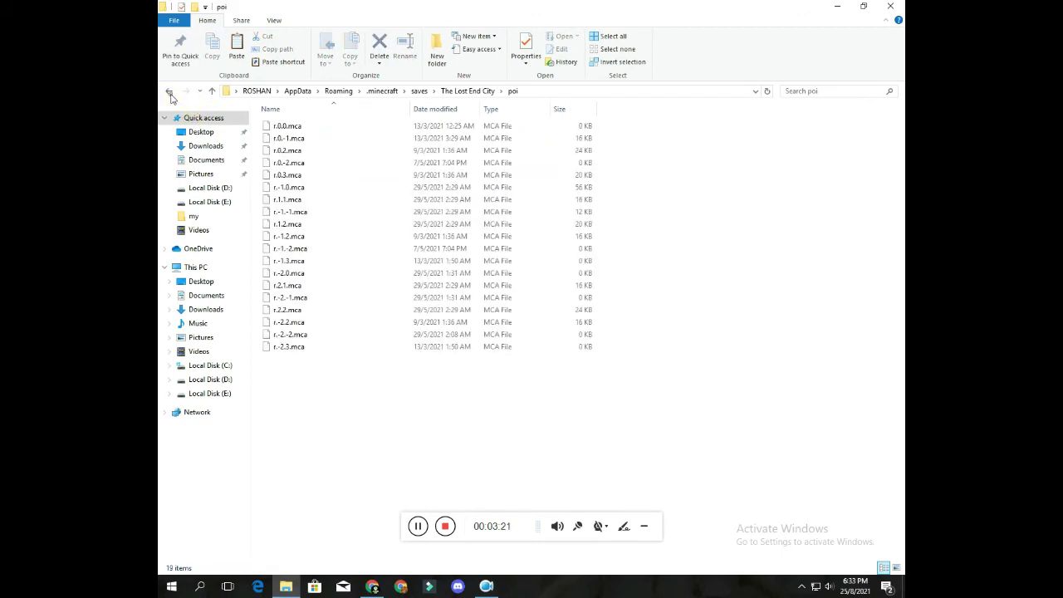
left_click(170, 93)
left_click(169, 92)
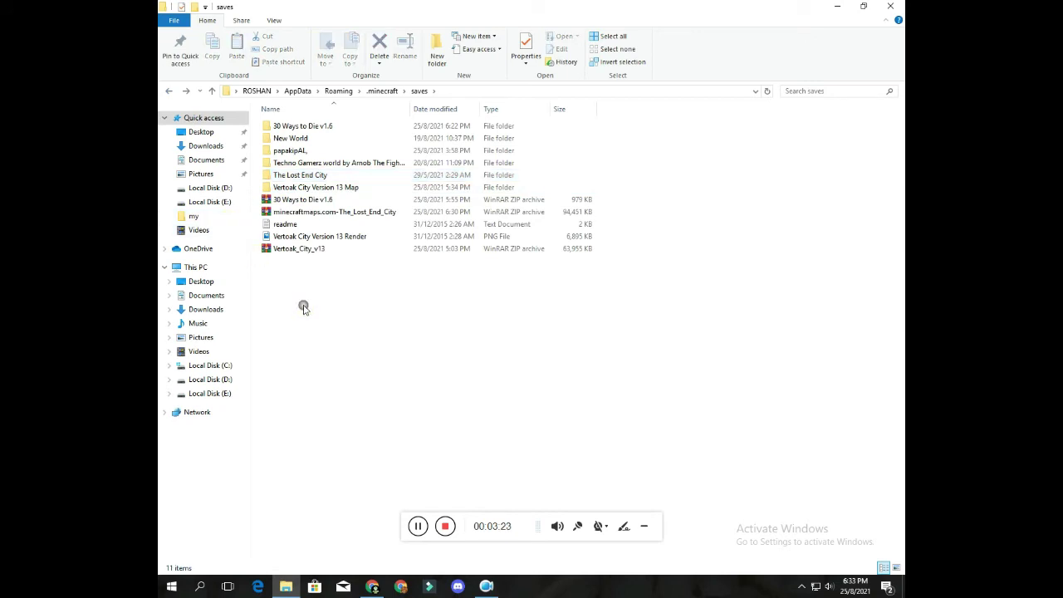
left_click_drag(295, 181, 310, 178)
left_click(299, 362)
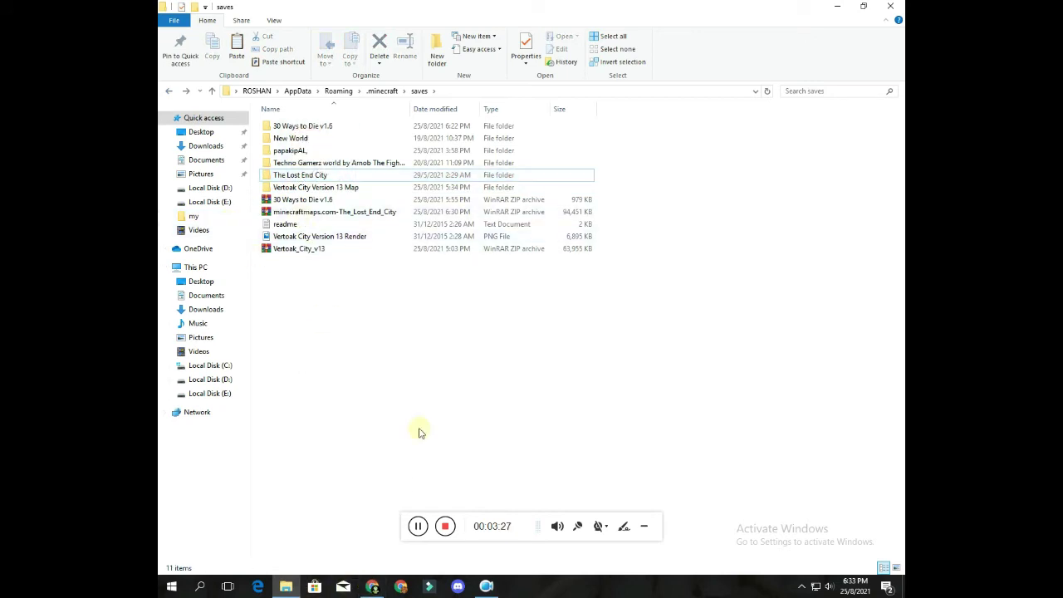